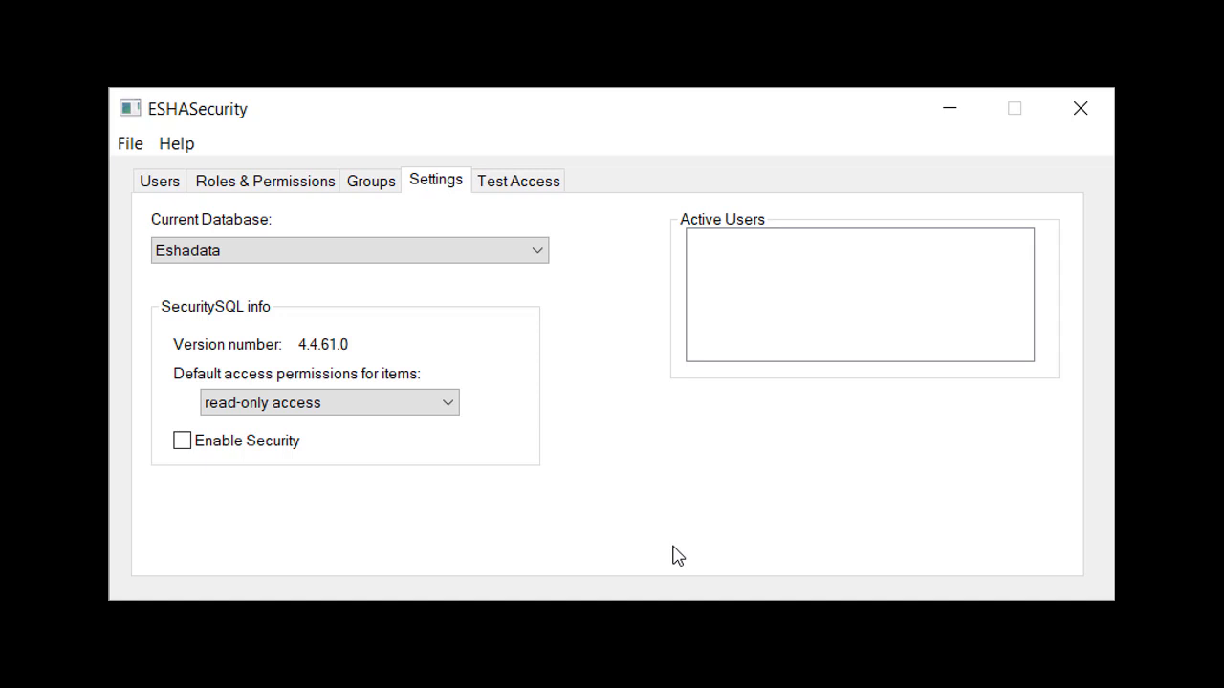
Keep read-only access as the default item permission for the Eshadata database and activate security.
{"action": "left_click", "coordinate": [457, 411]}
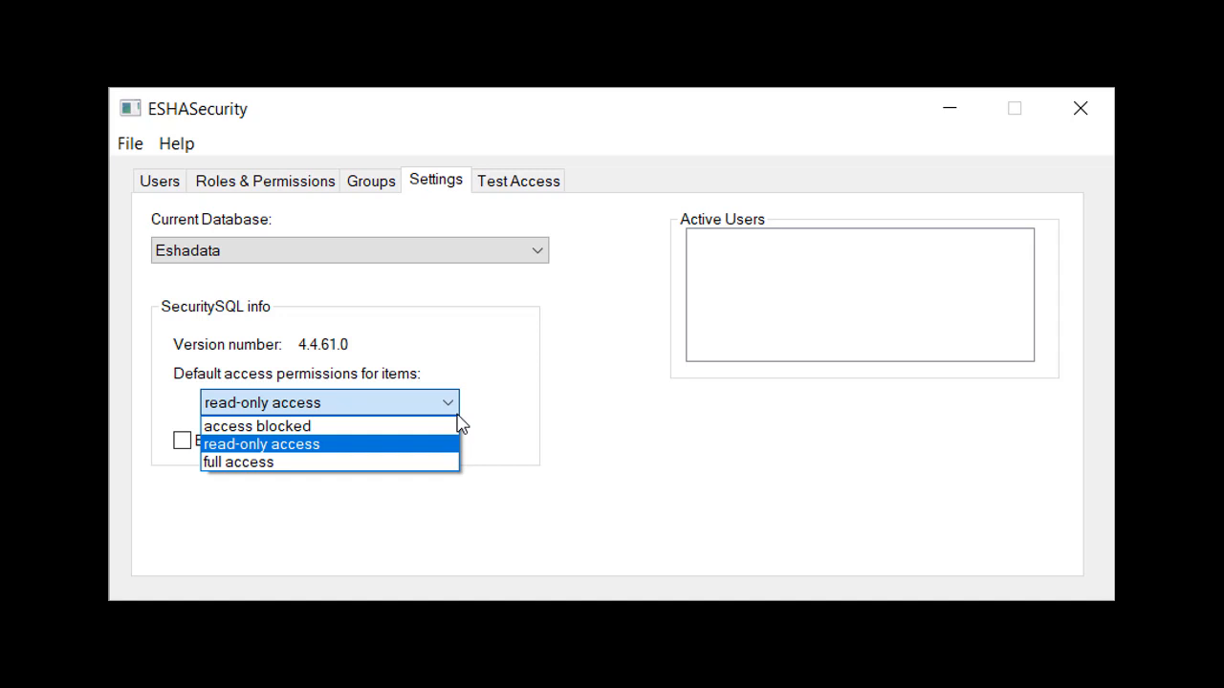
{"action": "left_click", "coordinate": [458, 424]}
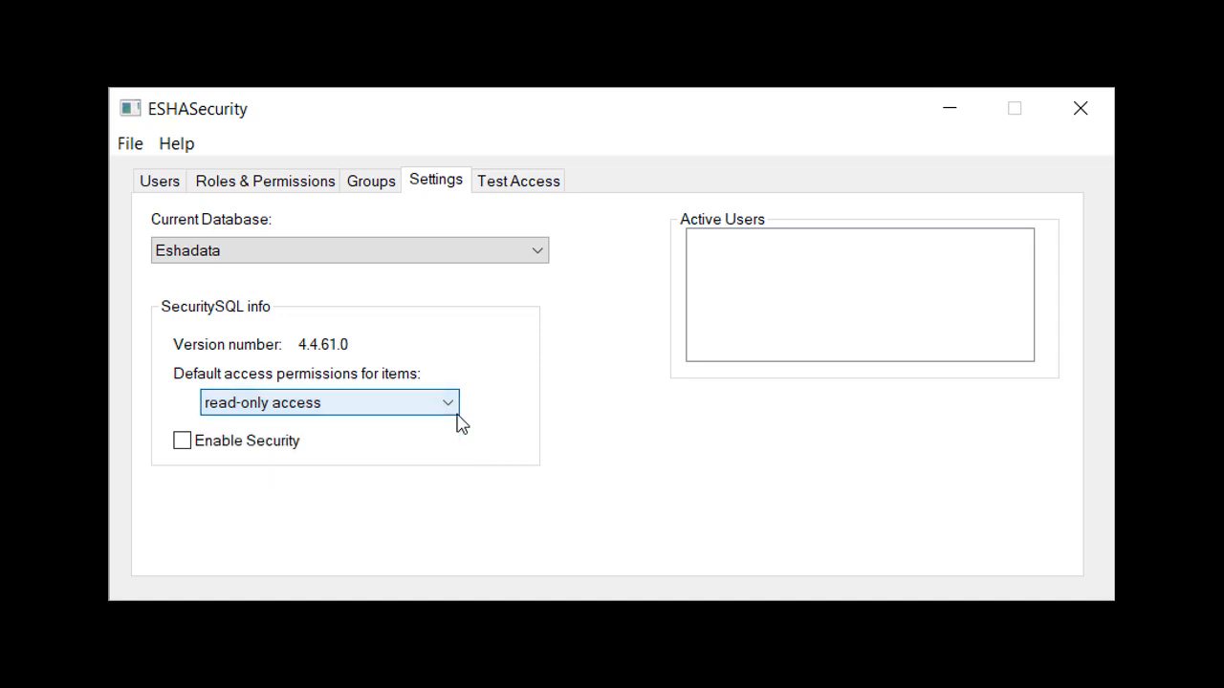
{"action": "left_click", "coordinate": [184, 441]}
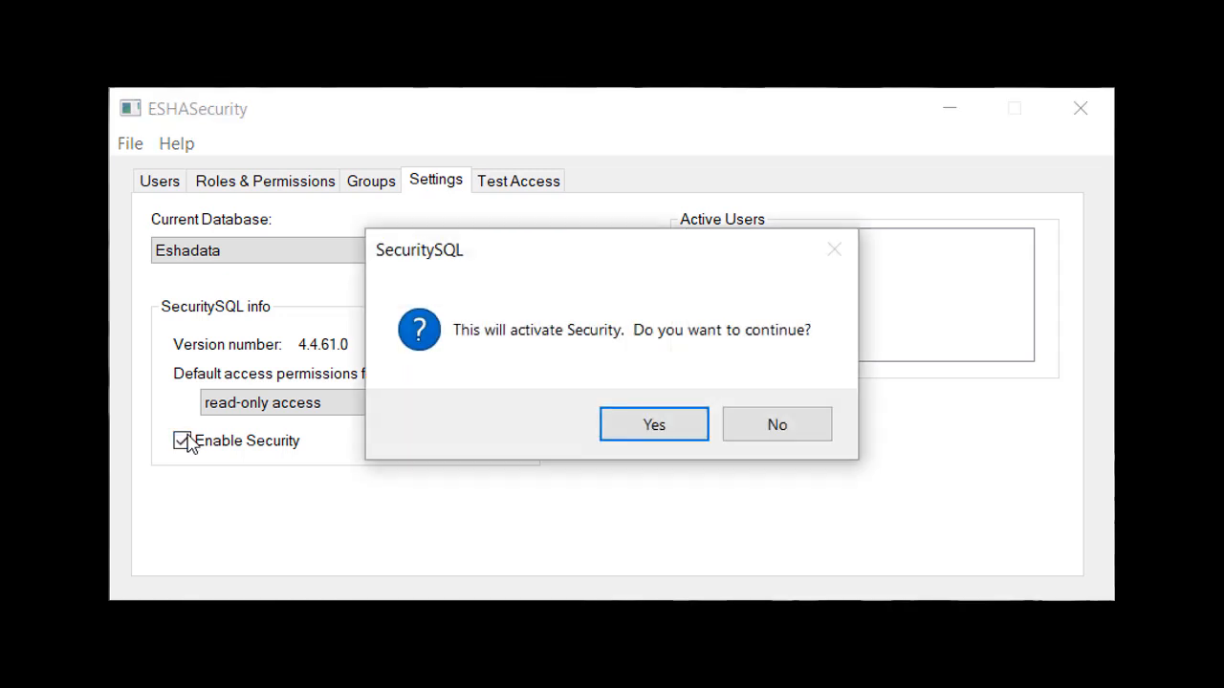
{"action": "left_click", "coordinate": [641, 430]}
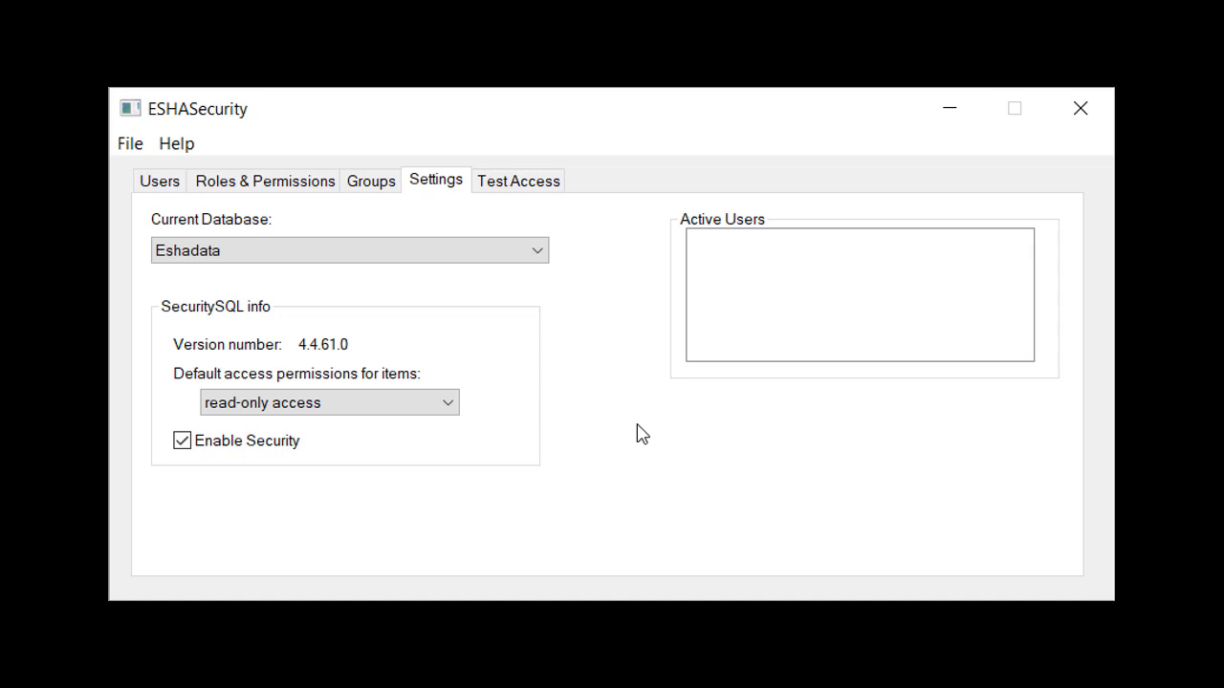
Add a new NT Authentication user in the ESHA domain, entering the person's user name.
{"action": "left_click", "coordinate": [168, 182]}
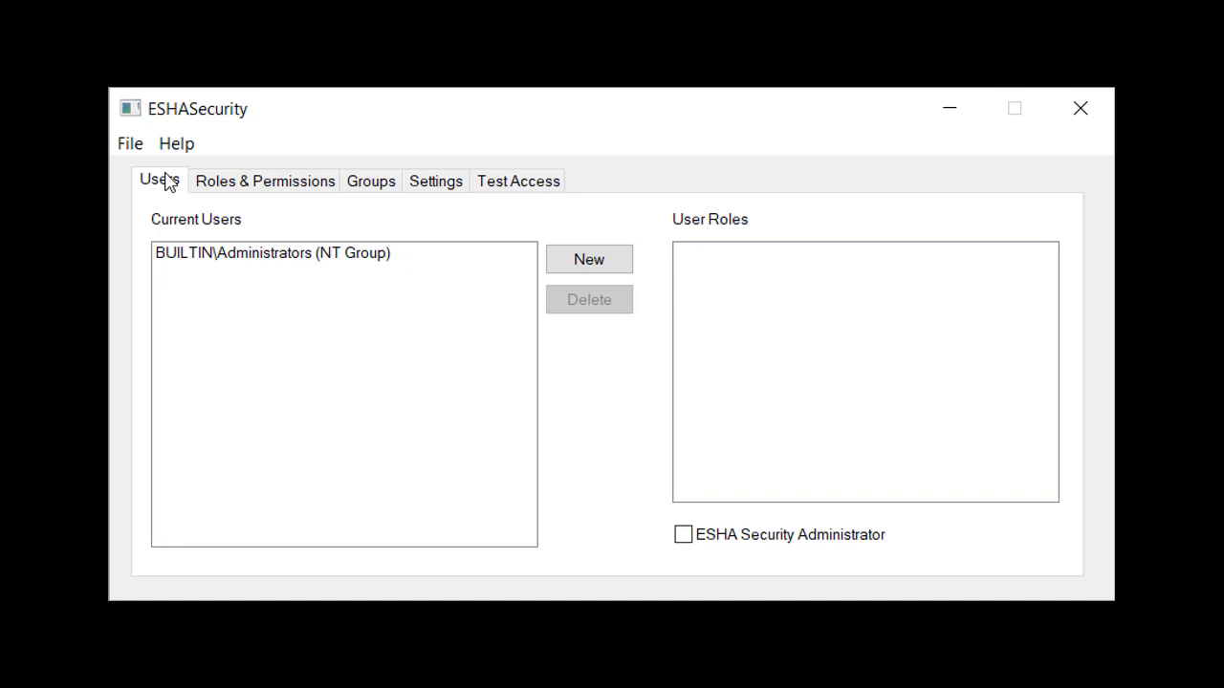
{"action": "left_click", "coordinate": [568, 268]}
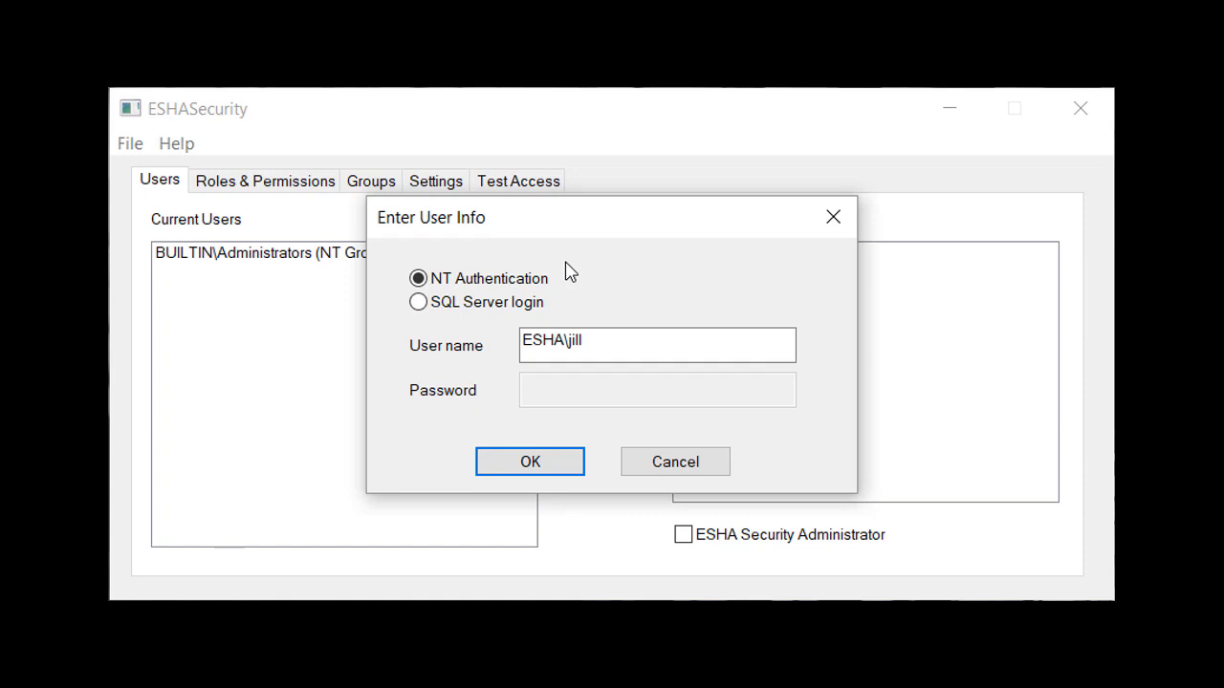
{"action": "left_click", "coordinate": [578, 340]}
{"action": "left_click_drag", "start_coordinate": [583, 340], "coordinate": [572, 342]}
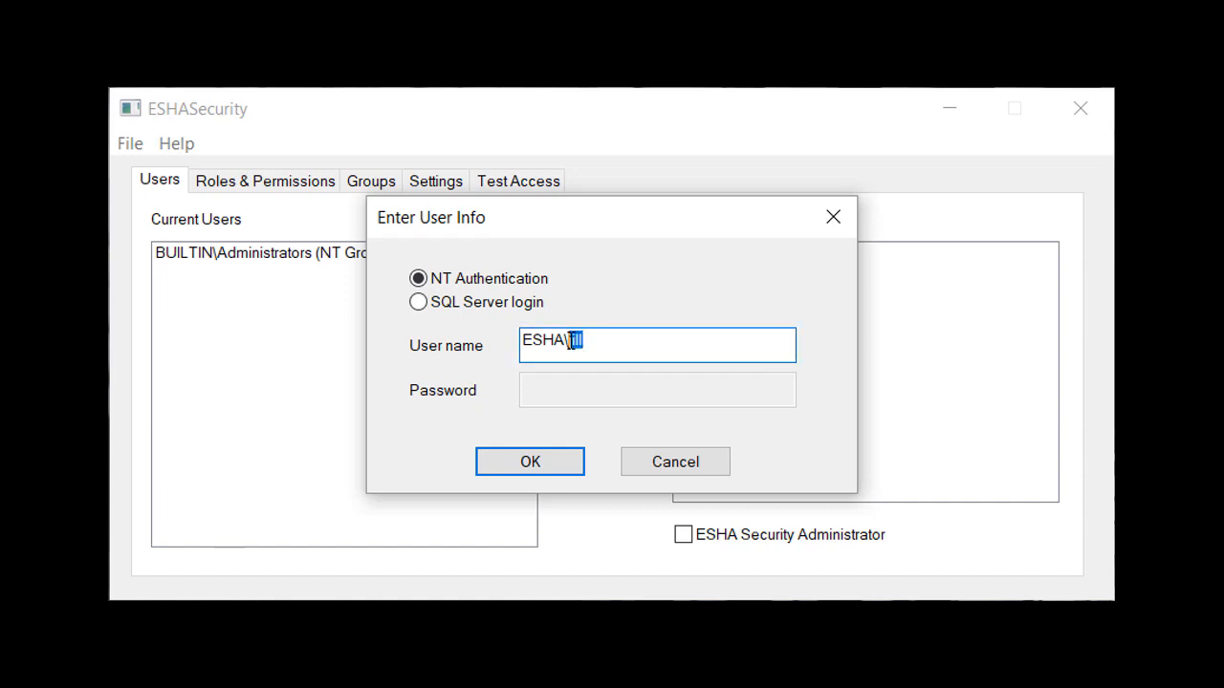
{"action": "type", "text": "scott"}
{"action": "left_click", "coordinate": [551, 463]}
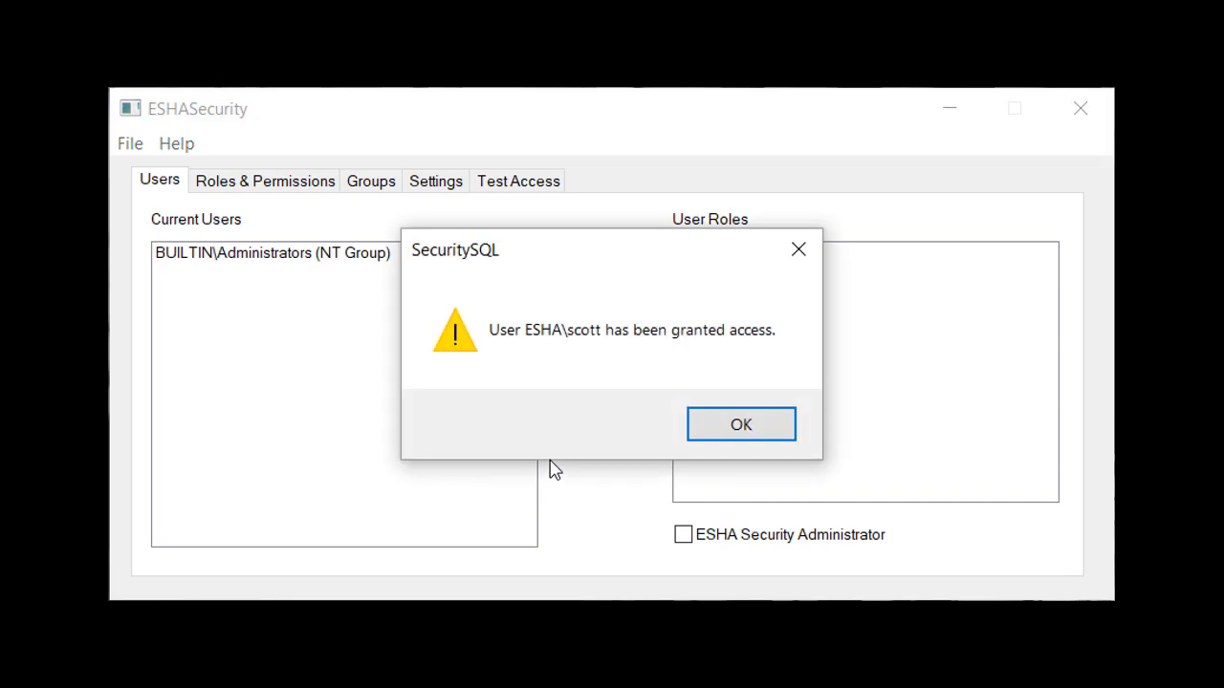
{"action": "left_click", "coordinate": [757, 424]}
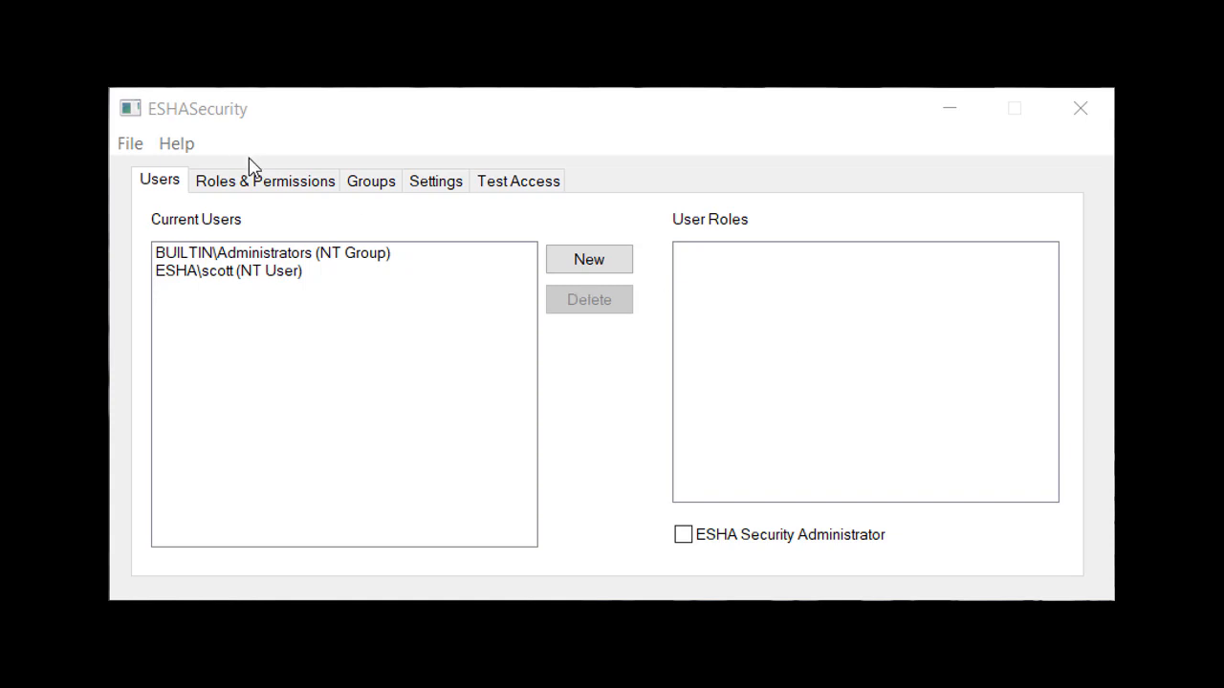
Create a new database role named Students.
{"action": "left_click", "coordinate": [256, 185]}
{"action": "left_click", "coordinate": [589, 260]}
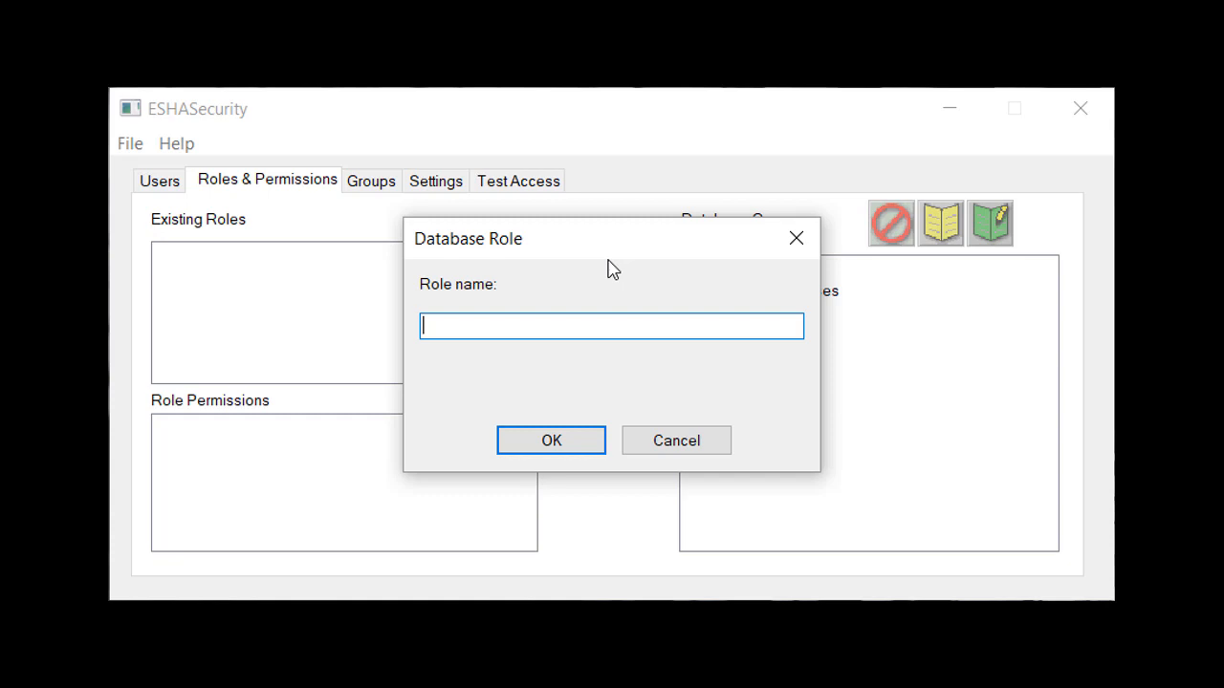
{"action": "type", "text": "Students"}
{"action": "left_click", "coordinate": [588, 443]}
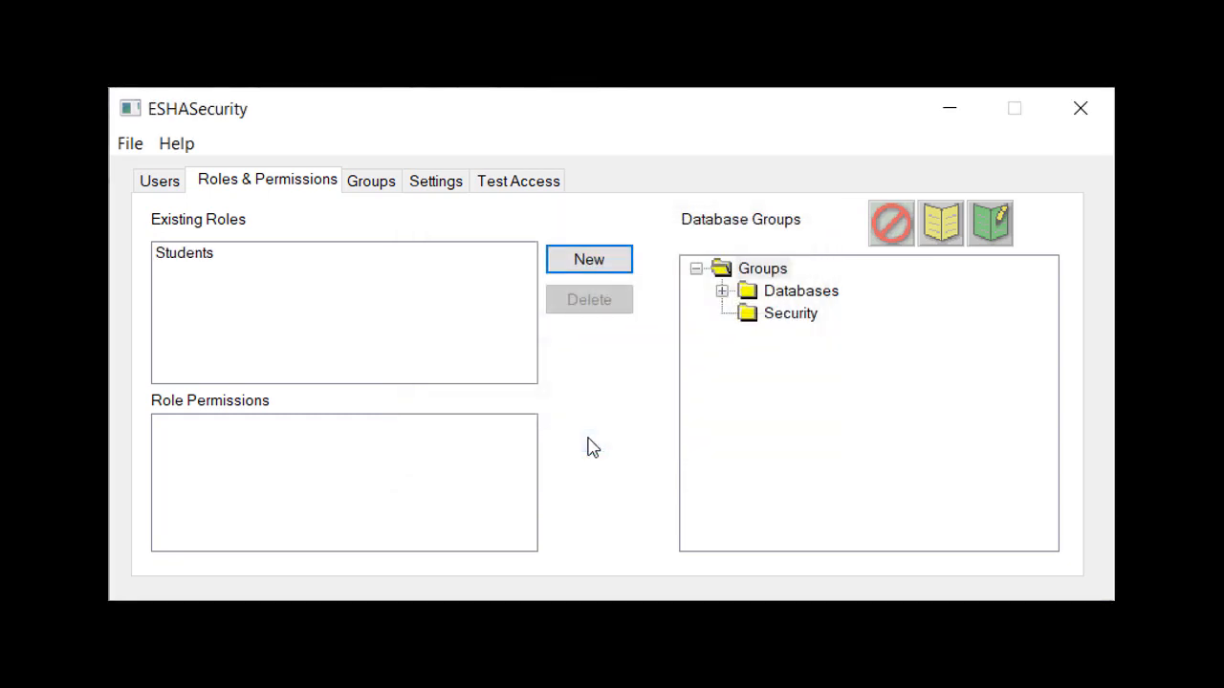
Block the Students role's access to the Fast Foods database group.
{"action": "left_click", "coordinate": [722, 292]}
{"action": "left_click", "coordinate": [372, 259]}
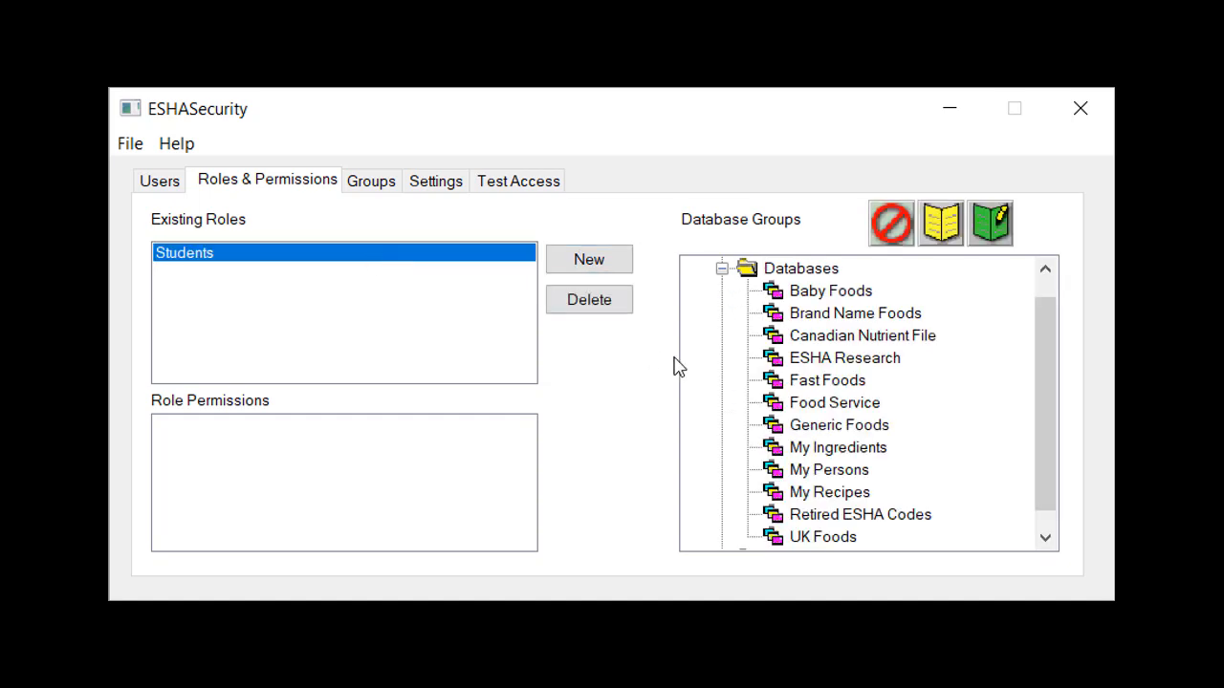
{"action": "left_click", "coordinate": [779, 407]}
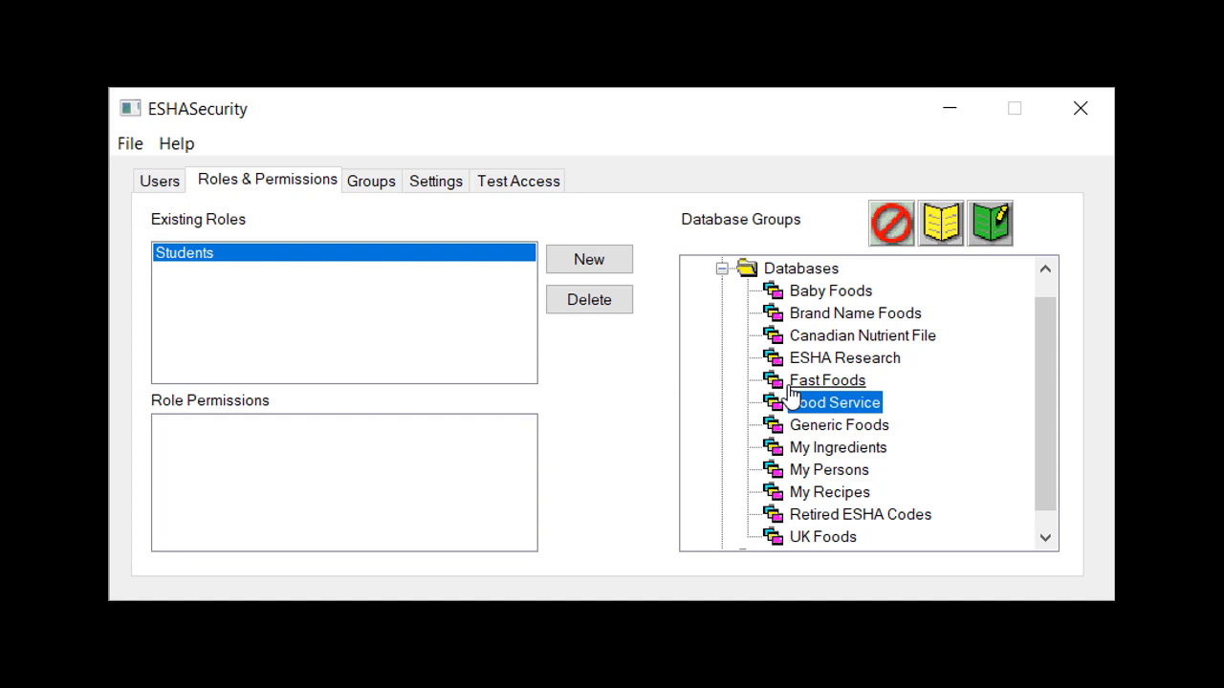
{"action": "left_click", "coordinate": [791, 385]}
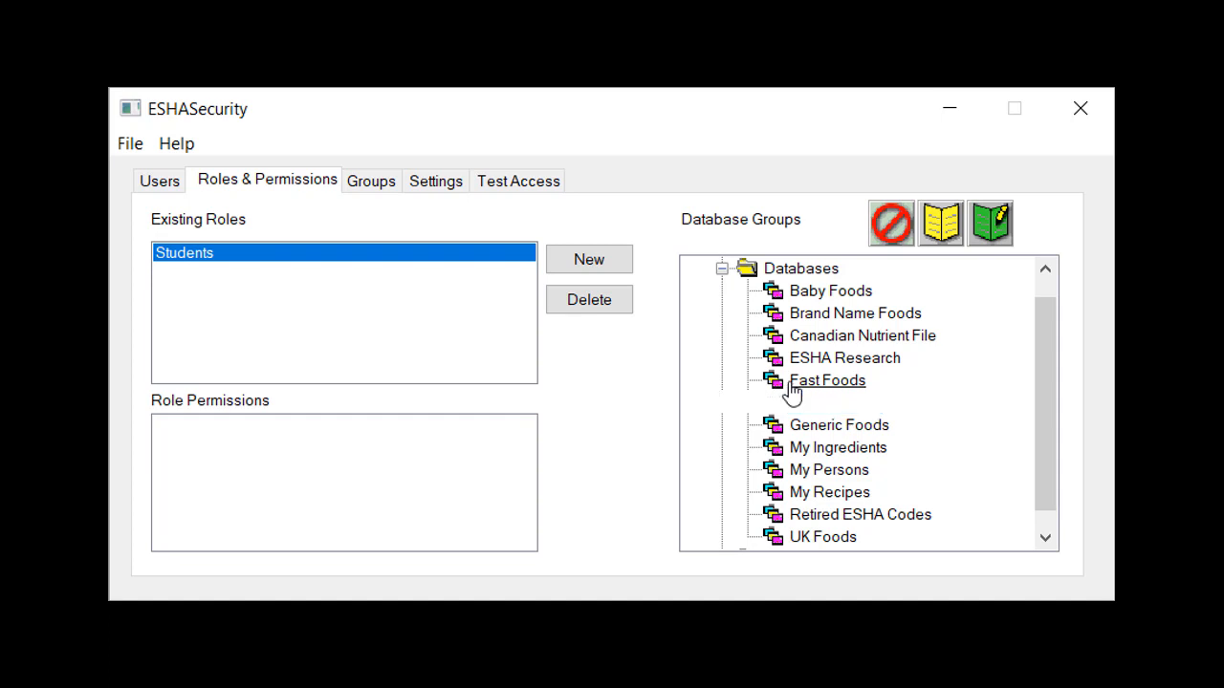
{"action": "left_click", "coordinate": [889, 230]}
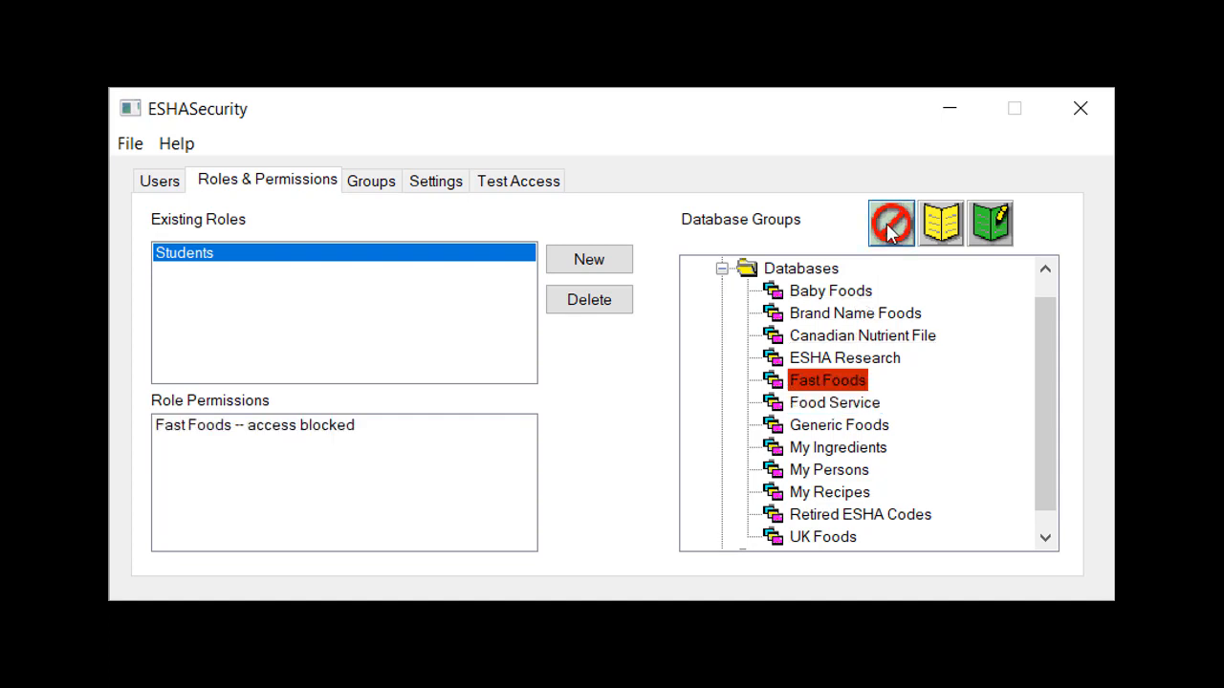
Give the Students role read-only access to Food Service and full access to Generic Foods.
{"action": "left_click", "coordinate": [852, 409]}
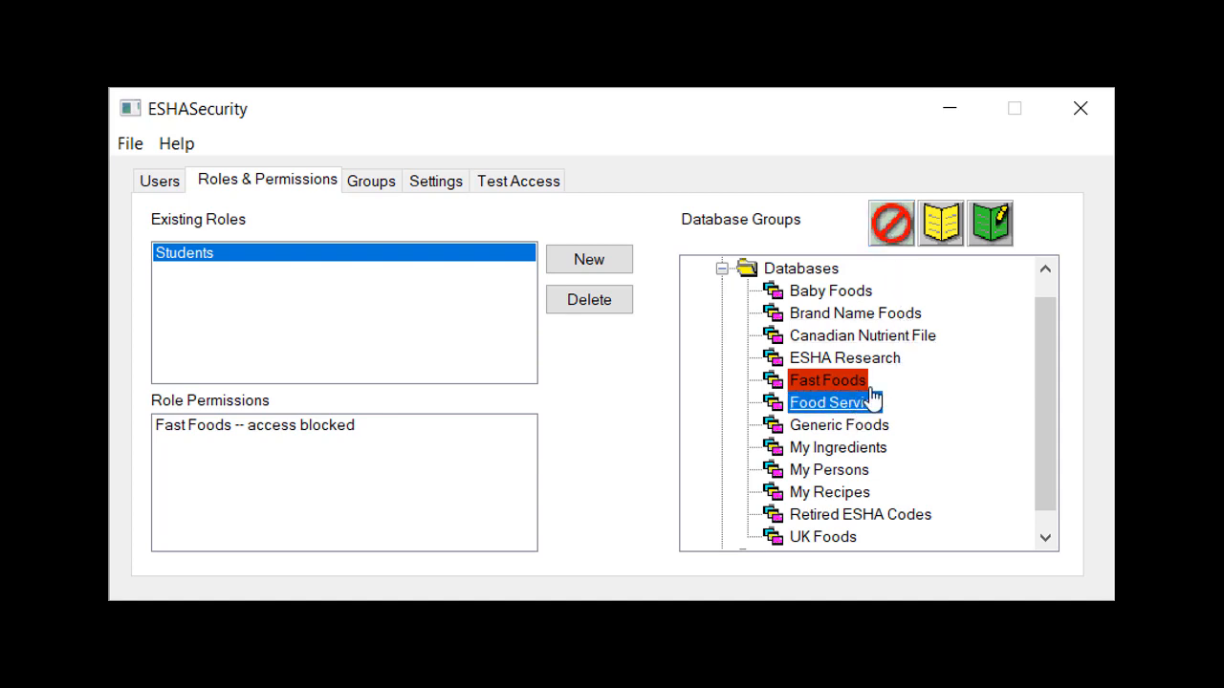
{"action": "left_click", "coordinate": [942, 243]}
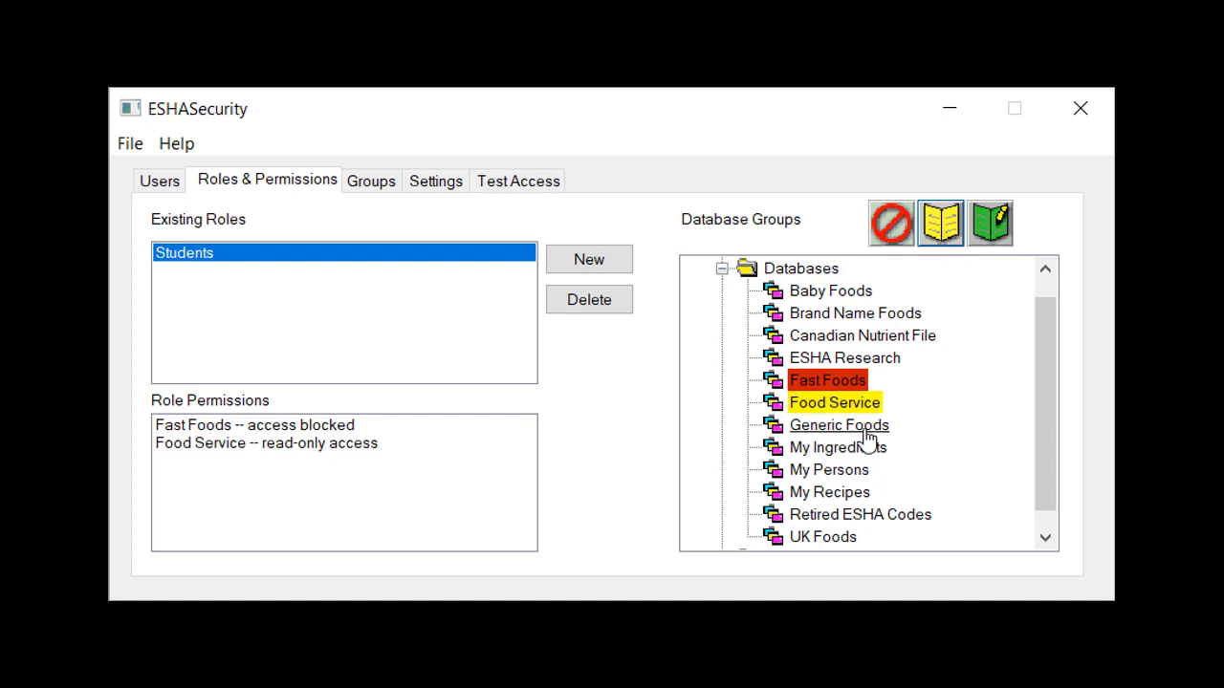
{"action": "left_click", "coordinate": [865, 437]}
{"action": "left_click", "coordinate": [999, 234]}
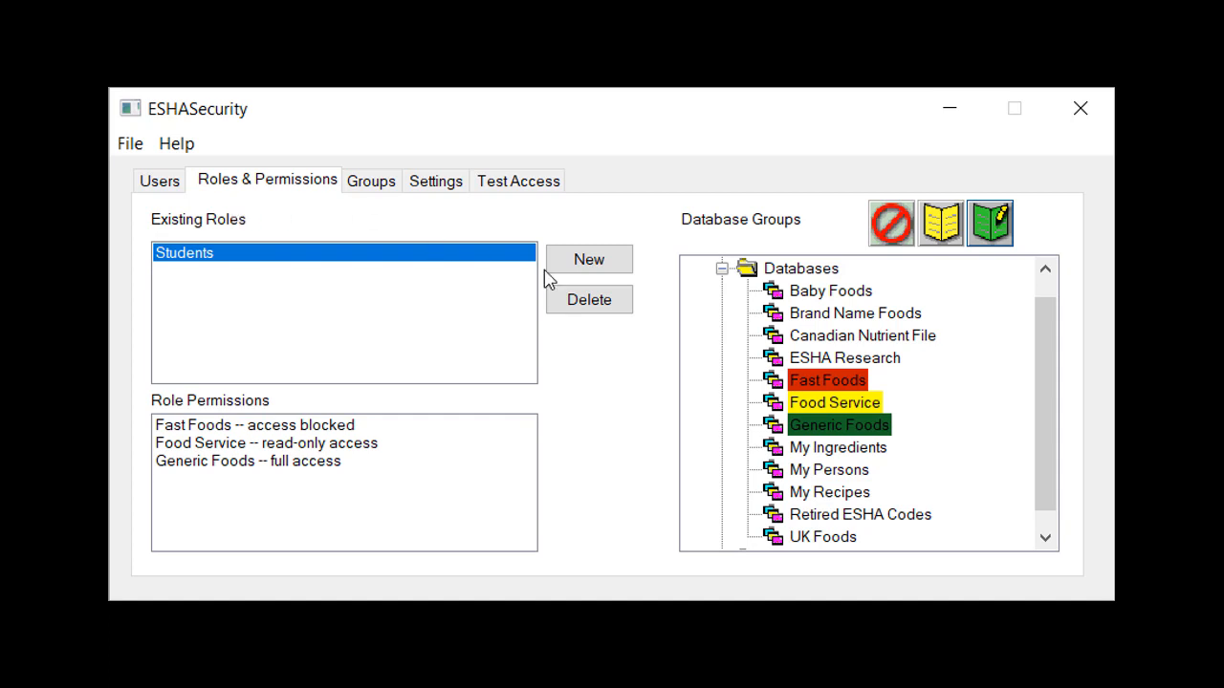
Create a second database role named Teachers.
{"action": "left_click", "coordinate": [571, 272]}
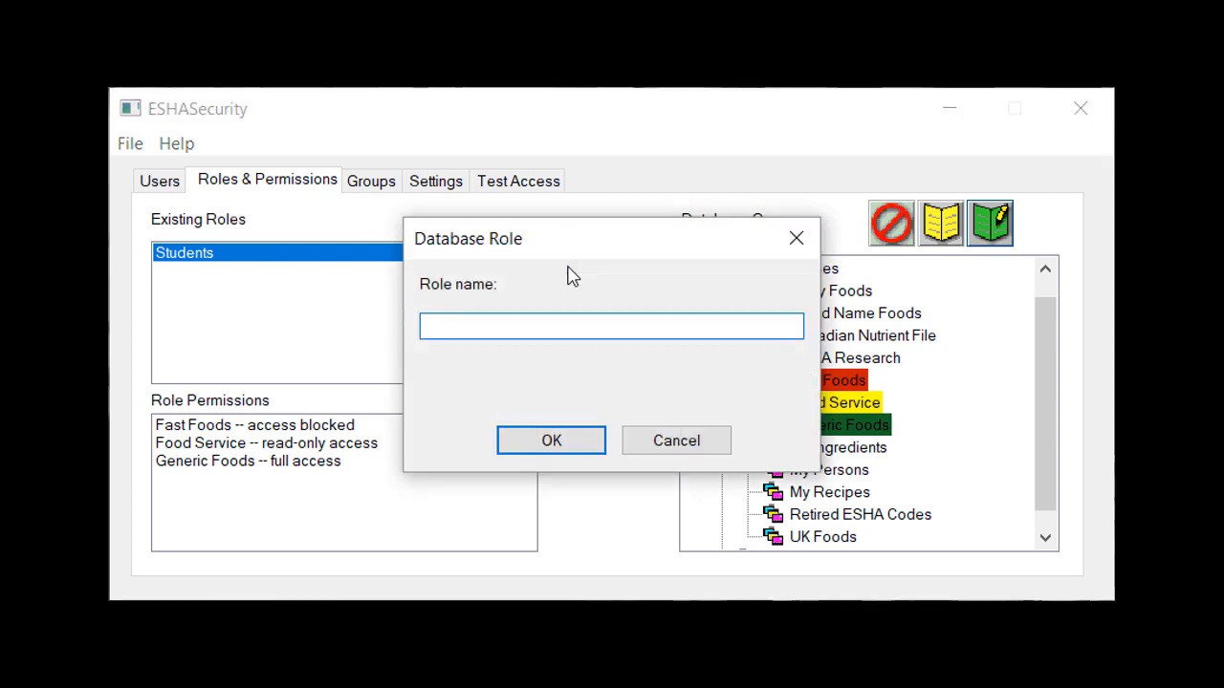
{"action": "type", "text": "Teachers"}
{"action": "left_click", "coordinate": [582, 442]}
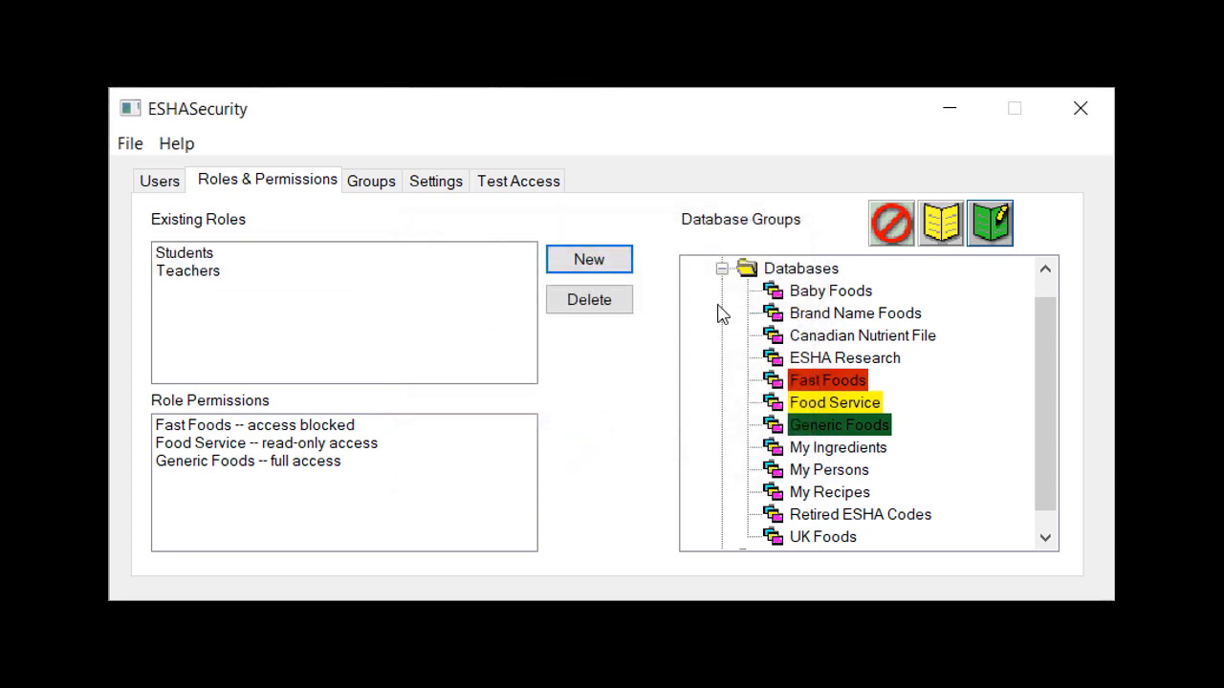
Grant the Teachers role full access to the entire Databases group, including all the groups inside it.
{"action": "left_click", "coordinate": [723, 270]}
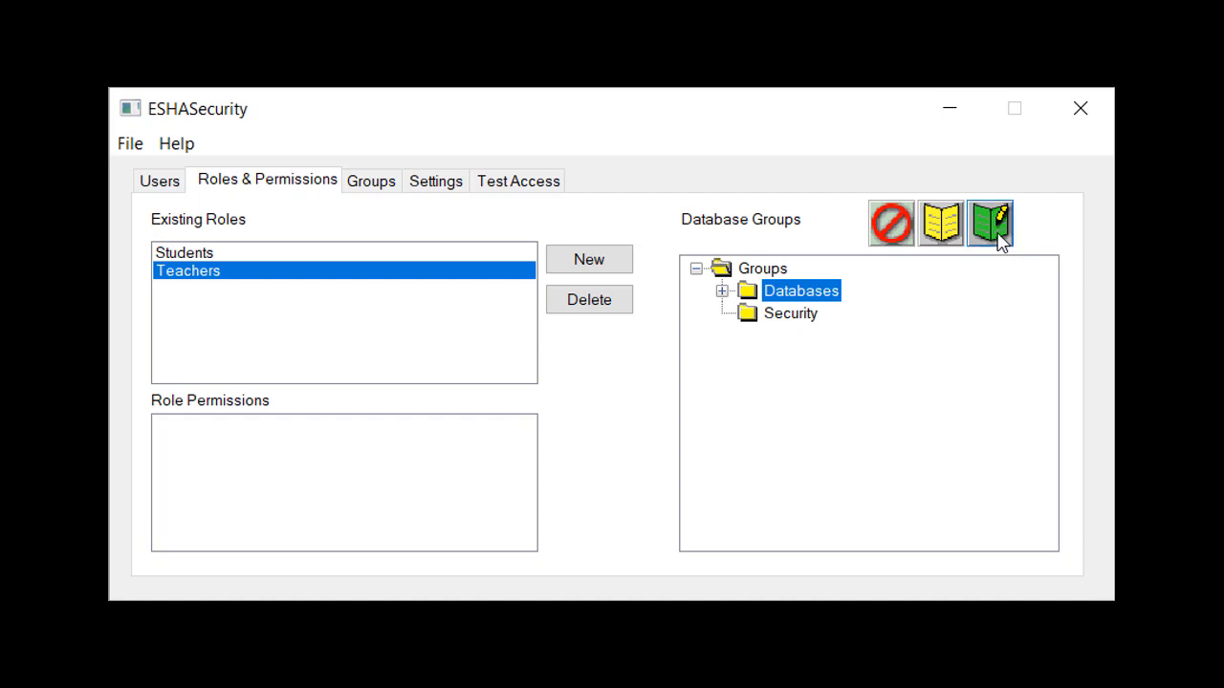
{"action": "left_click", "coordinate": [998, 233]}
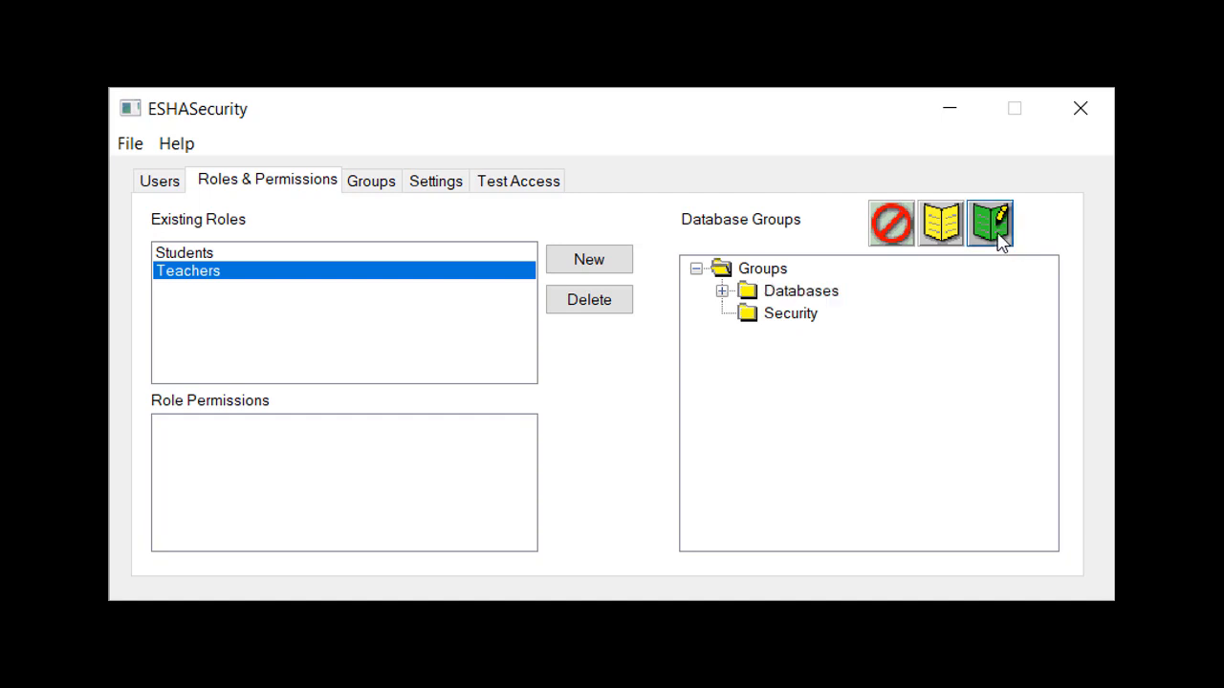
{"action": "left_click", "coordinate": [722, 292]}
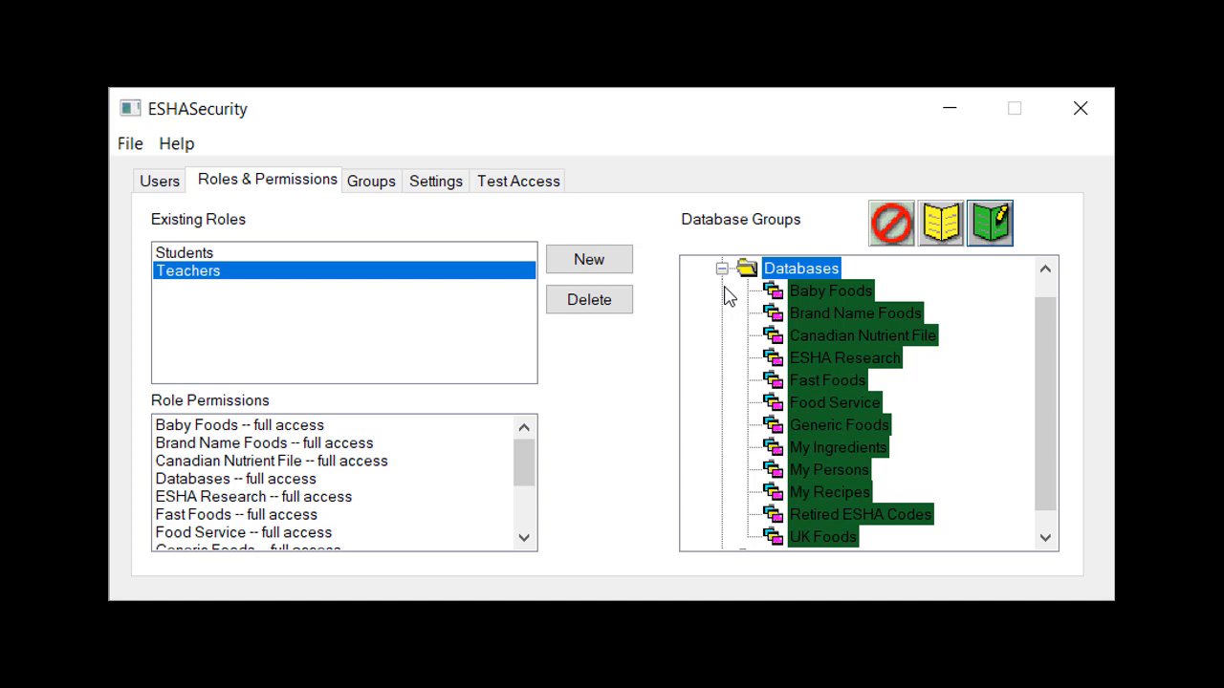
Assign the Students role to the ESHA domain's NT user.
{"action": "left_click", "coordinate": [160, 182]}
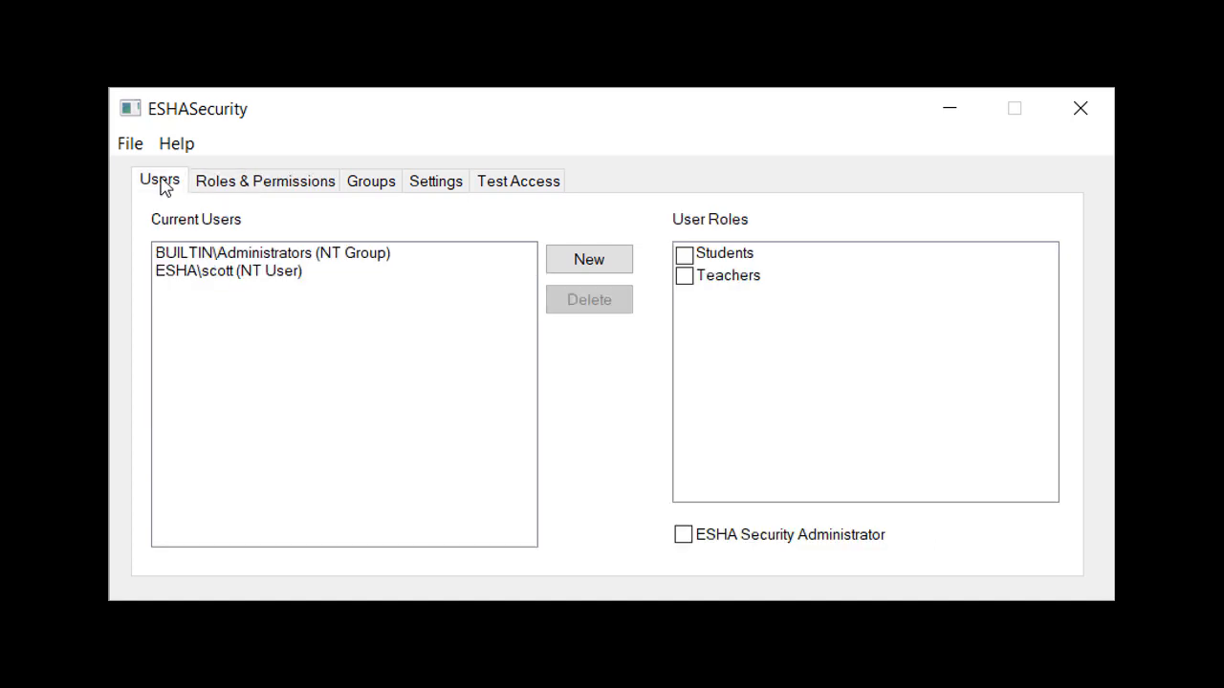
{"action": "left_click", "coordinate": [227, 278]}
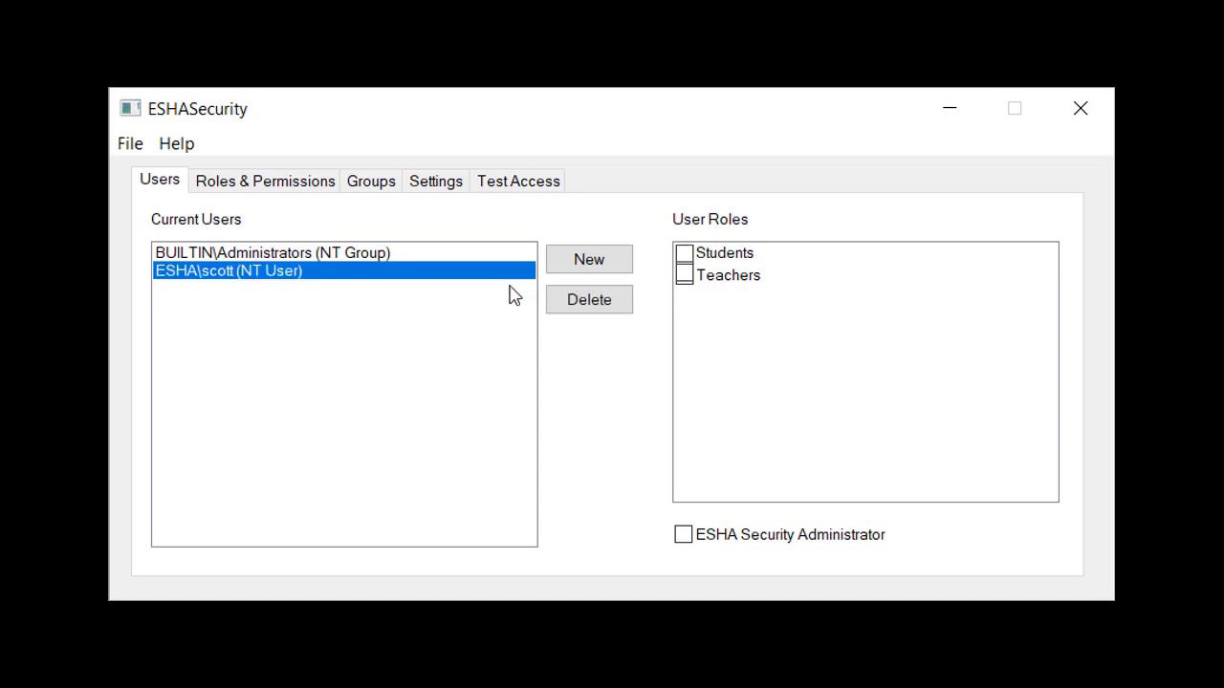
{"action": "left_click", "coordinate": [683, 254]}
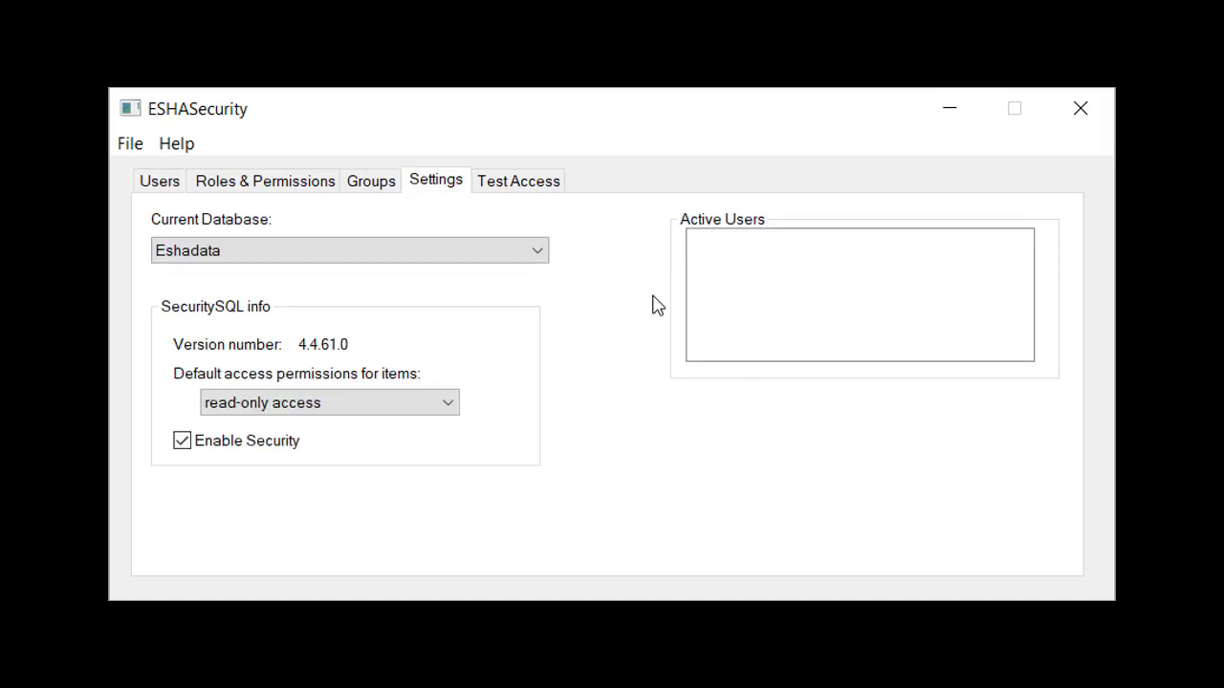
Test the ESHA domain user's access to the medium frozen hot chocolate frappe Chiller, searching for "frap".
{"action": "left_click", "coordinate": [539, 191]}
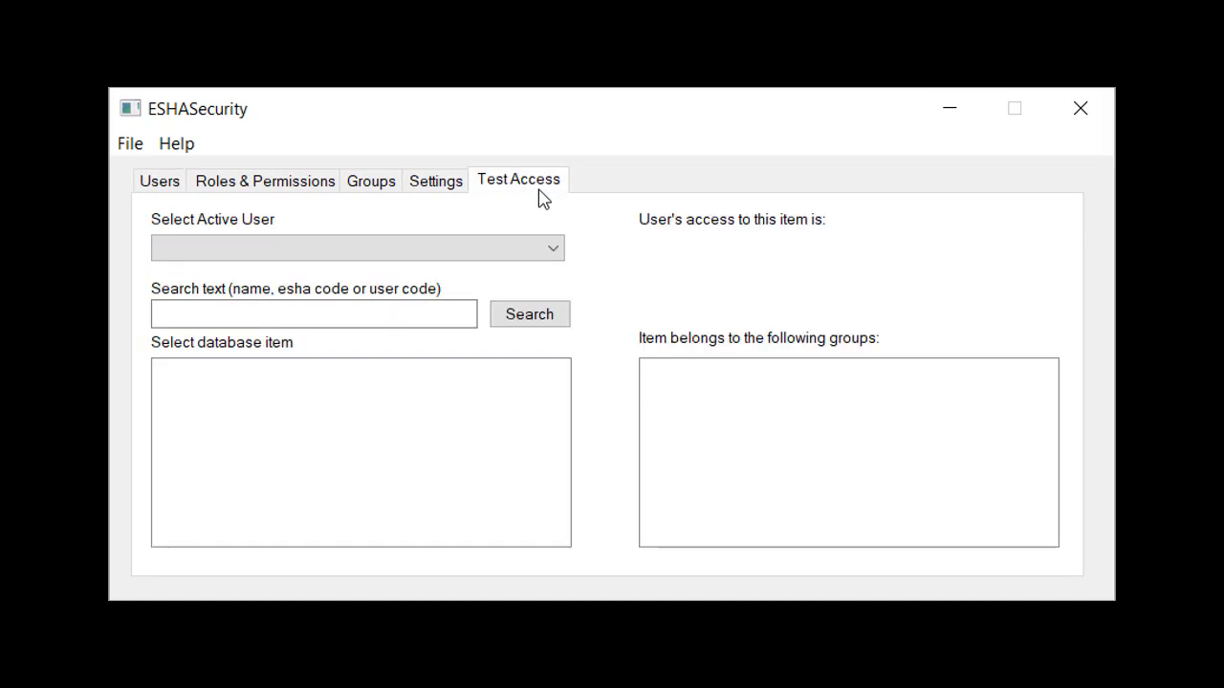
{"action": "left_click", "coordinate": [547, 249]}
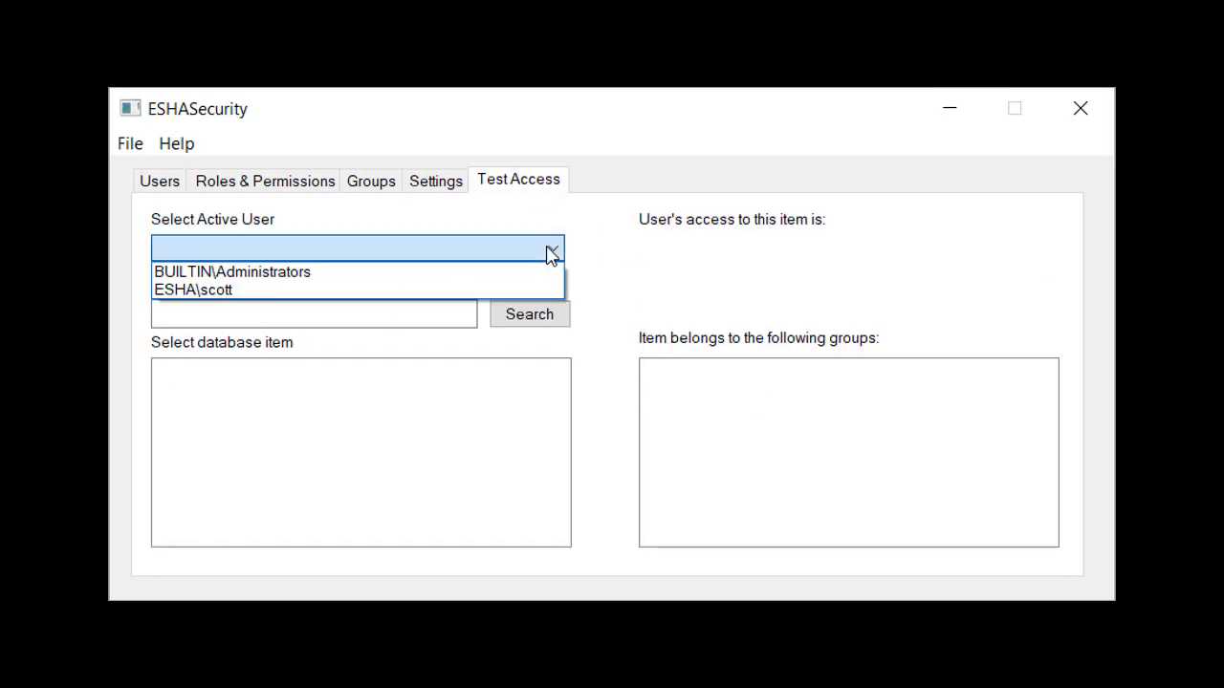
{"action": "left_click", "coordinate": [512, 292]}
{"action": "left_click", "coordinate": [449, 313]}
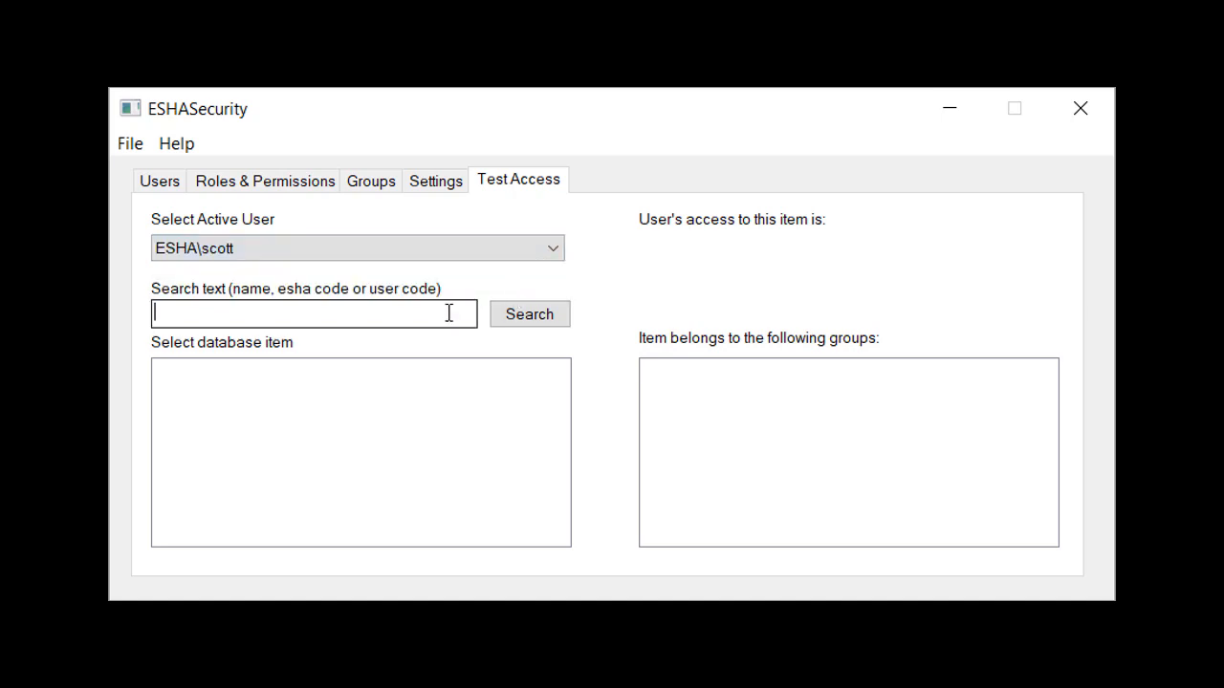
{"action": "type", "text": "frap"}
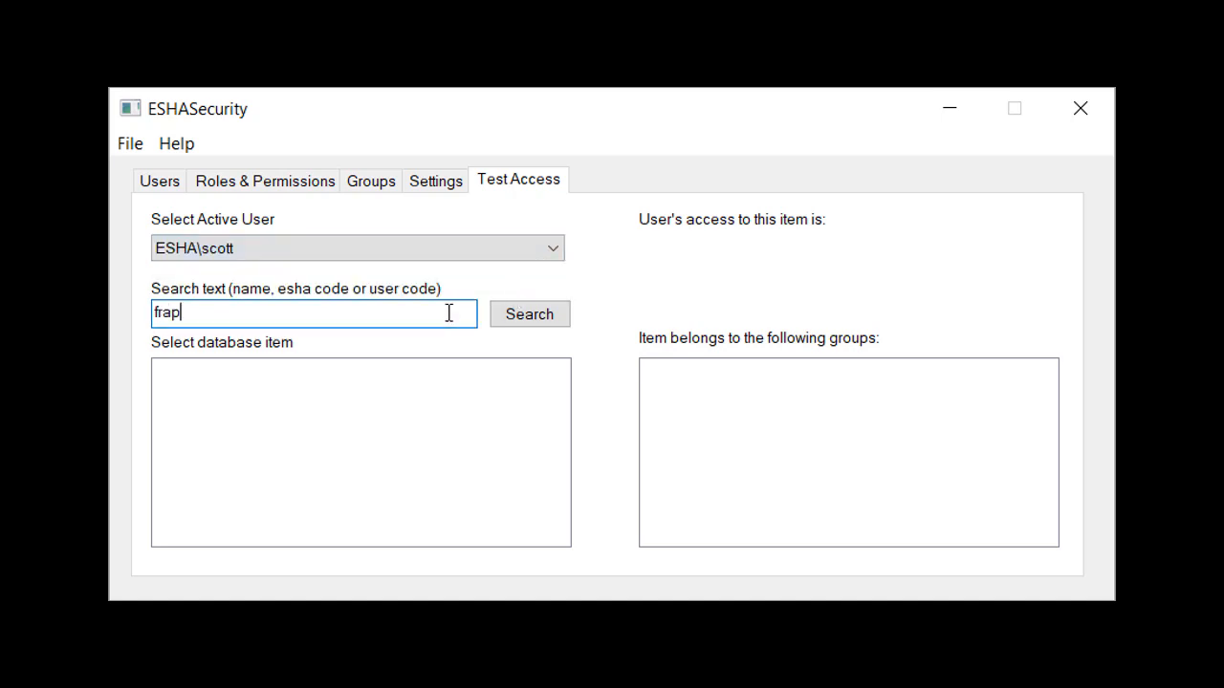
{"action": "key", "text": "Return"}
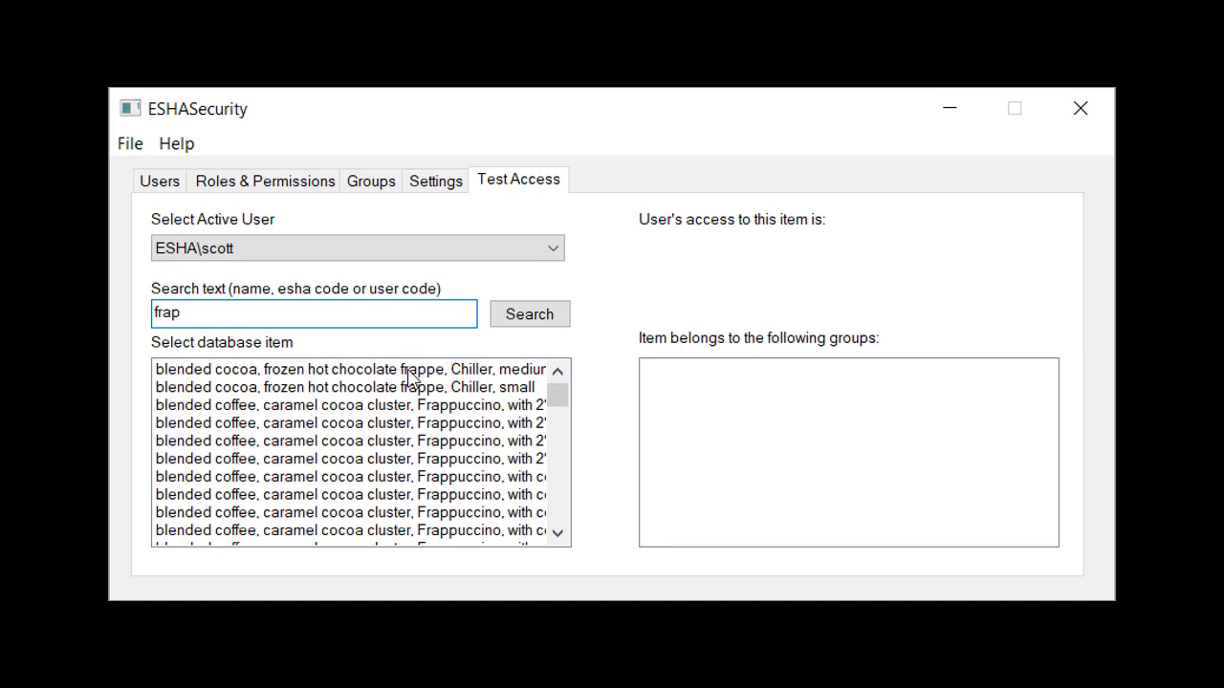
{"action": "left_click", "coordinate": [409, 373]}
{"action": "left_click", "coordinate": [409, 375]}
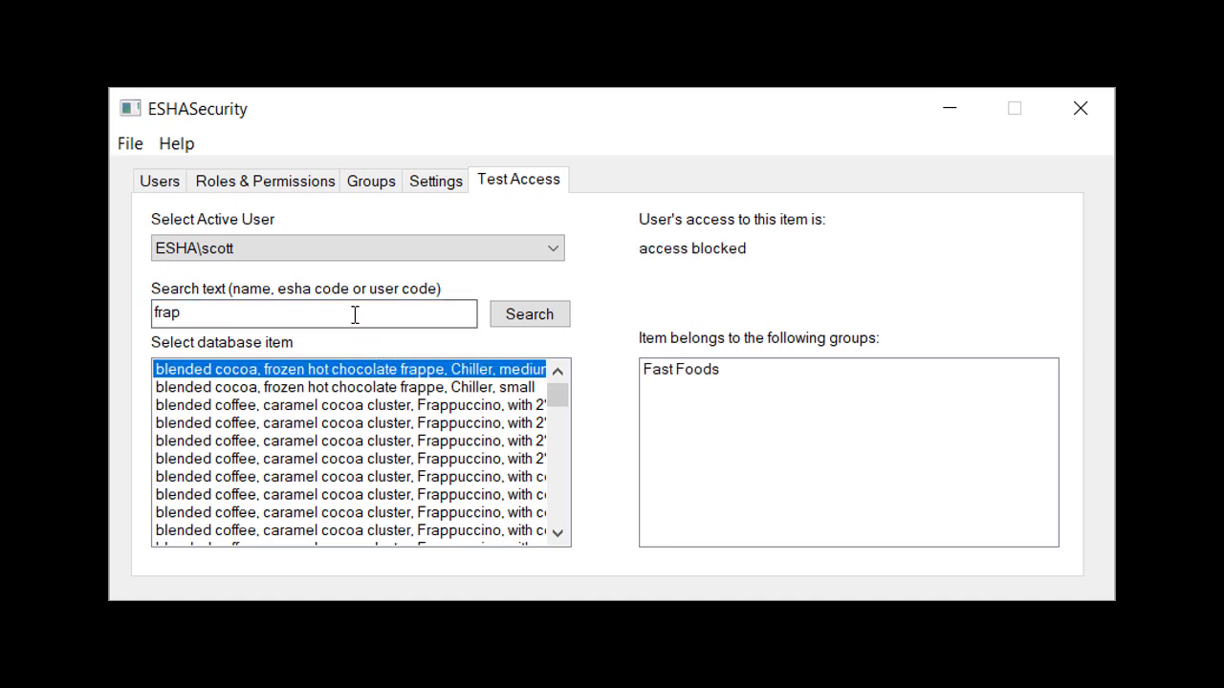
Search for "milk choc" and test the same user's access to the chocolate almond milk and the milk chocolate baking chips.
{"action": "left_click_drag", "start_coordinate": [354, 316], "coordinate": [109, 274]}
{"action": "type", "text": "milk choc"}
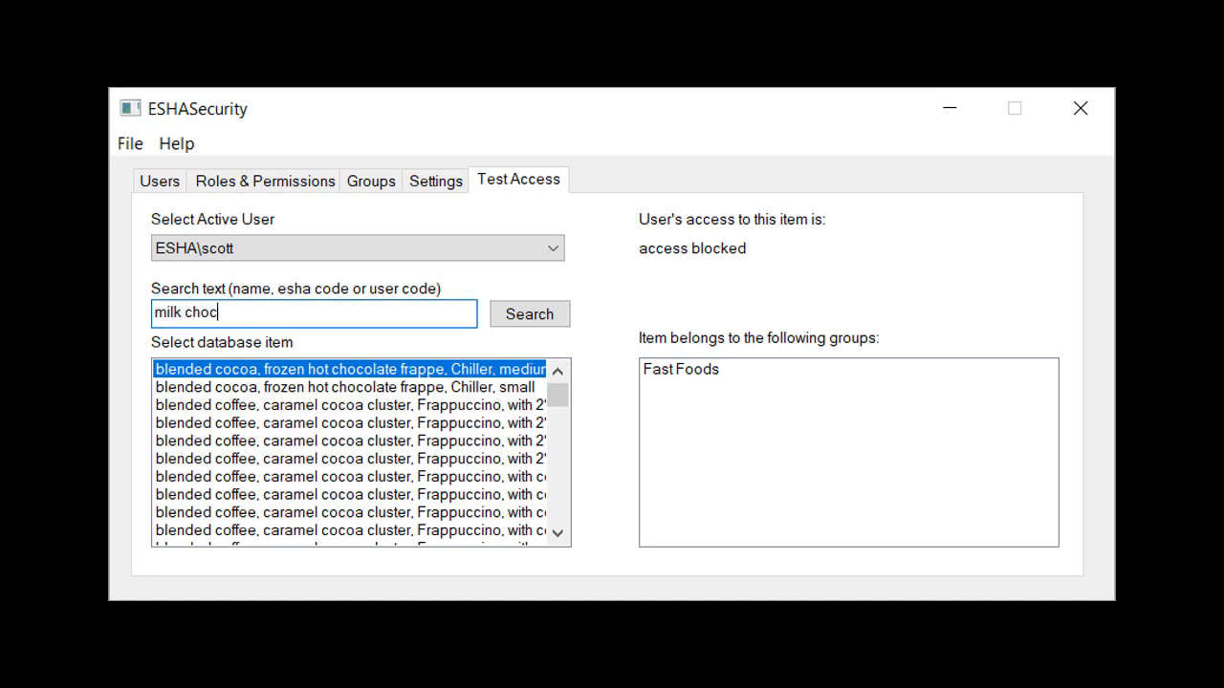
{"action": "key", "text": "Return"}
{"action": "left_click", "coordinate": [178, 375]}
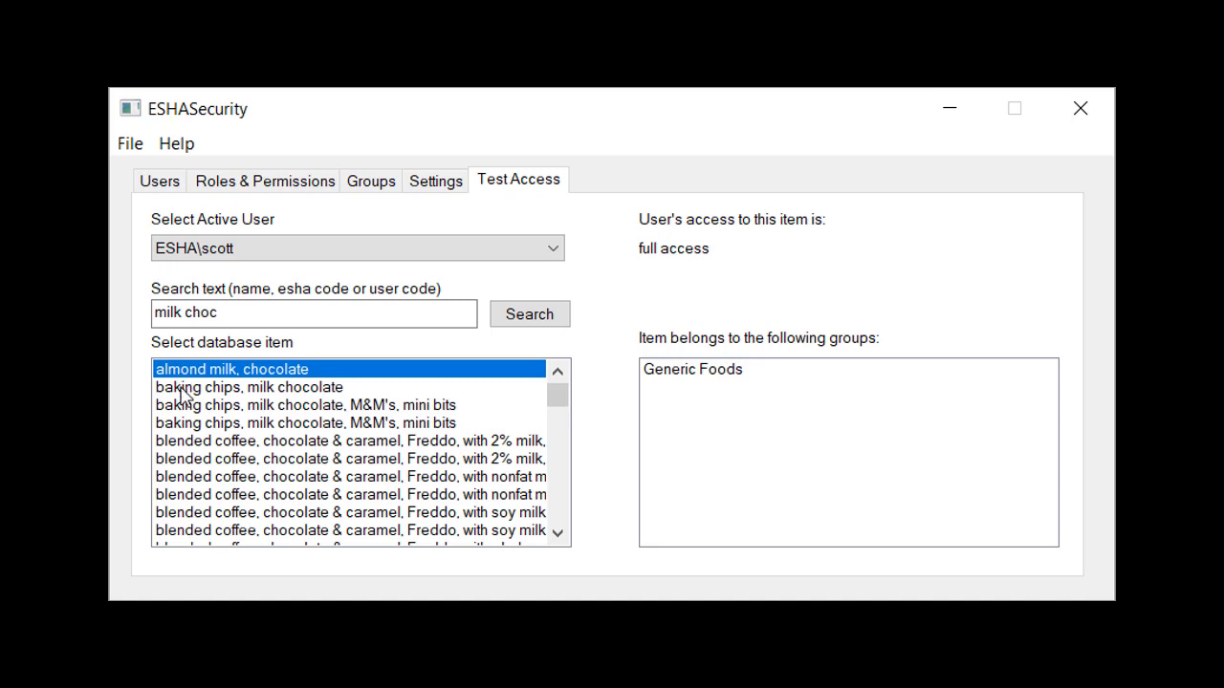
{"action": "left_click", "coordinate": [187, 392]}
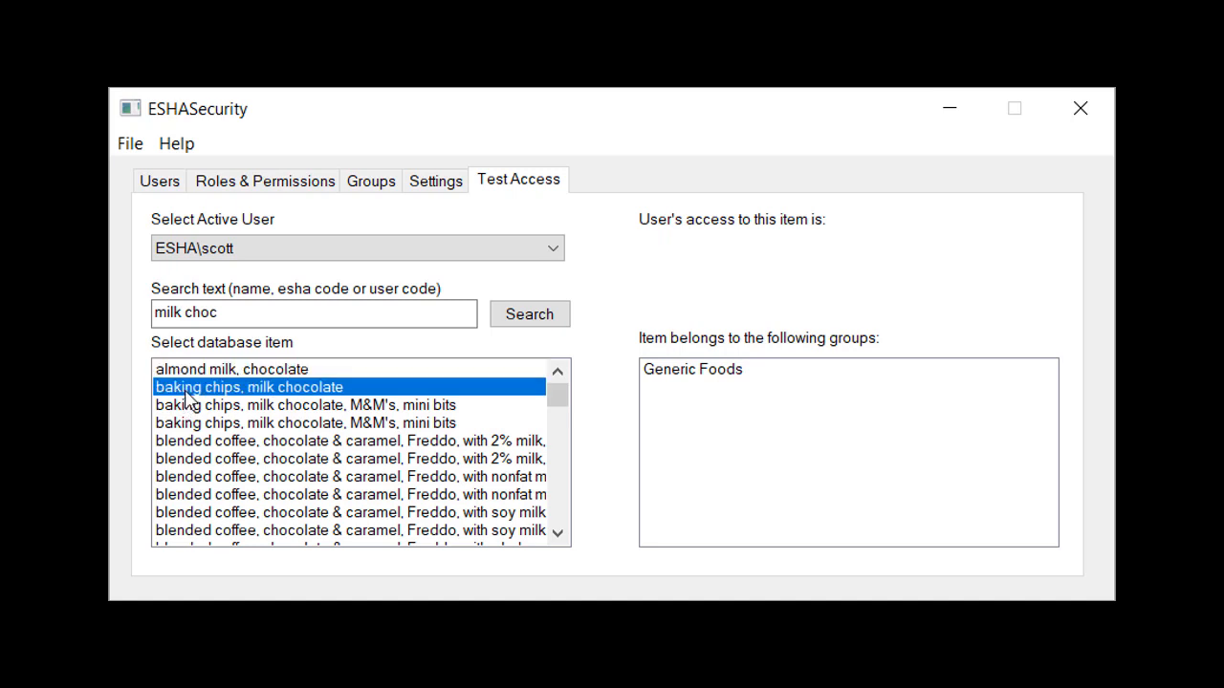